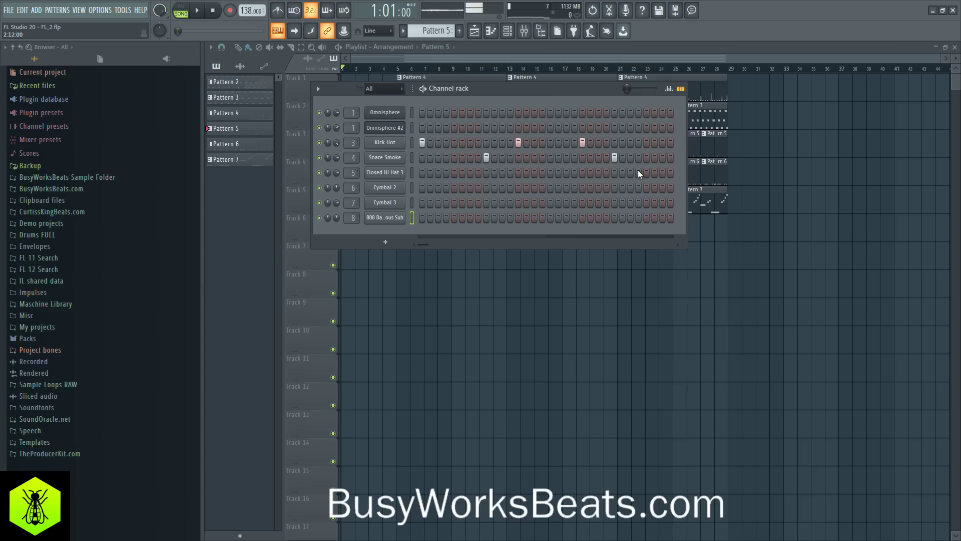
Step: Close the channel rack, hide the browser, and show the mixer over the playlist
key("F6")
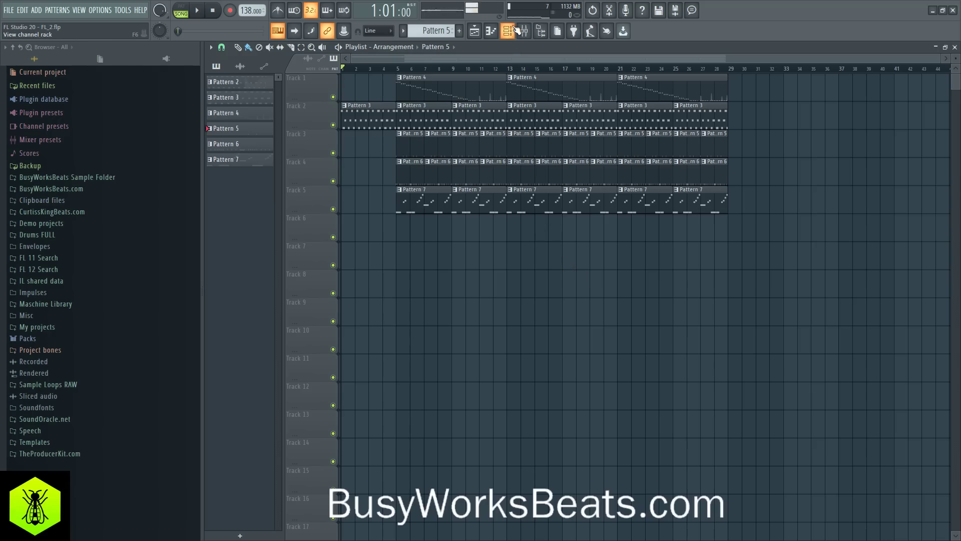
left_click(101, 11)
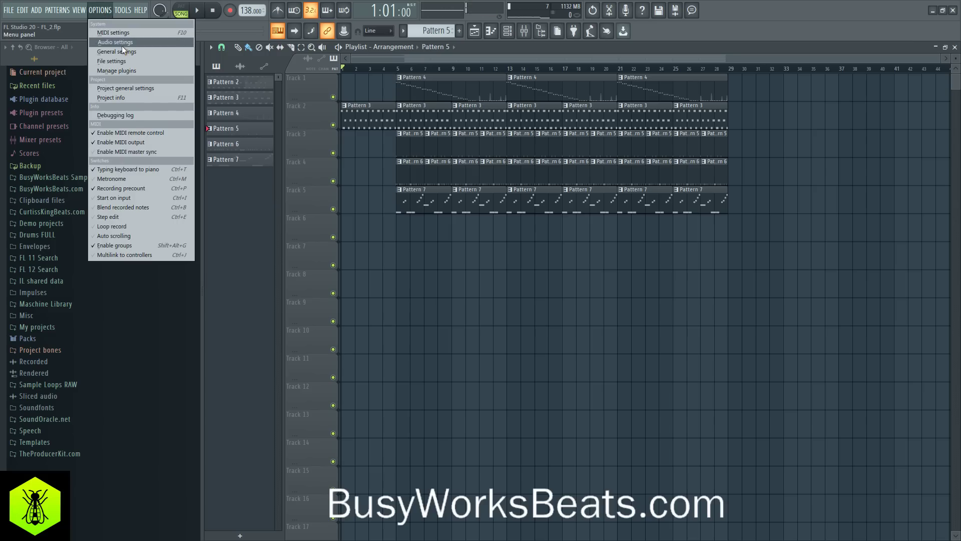
left_click(580, 388)
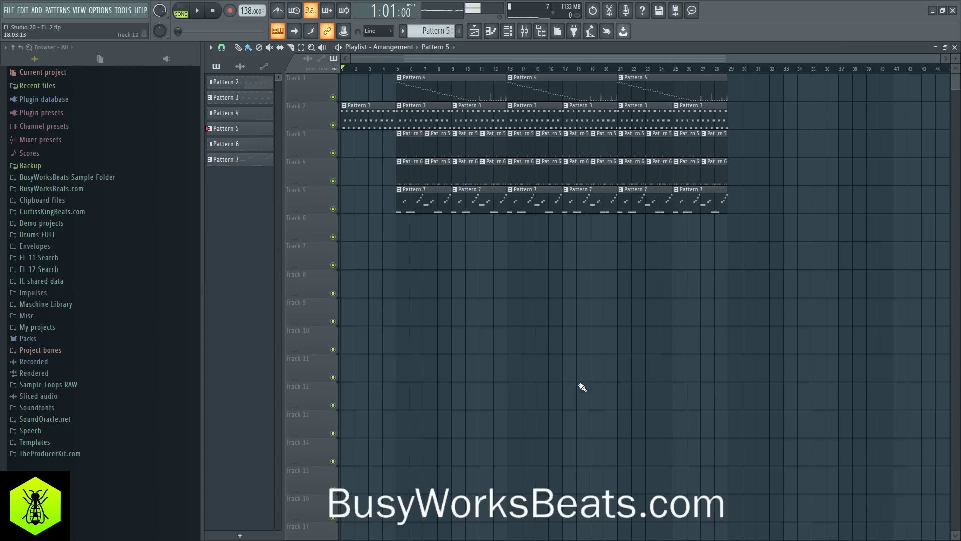
left_click(540, 33)
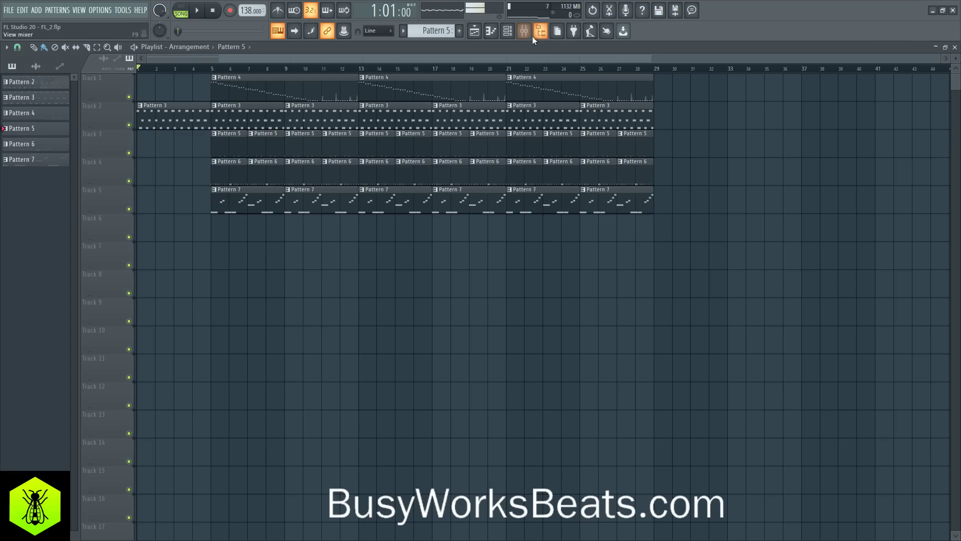
left_click(524, 30)
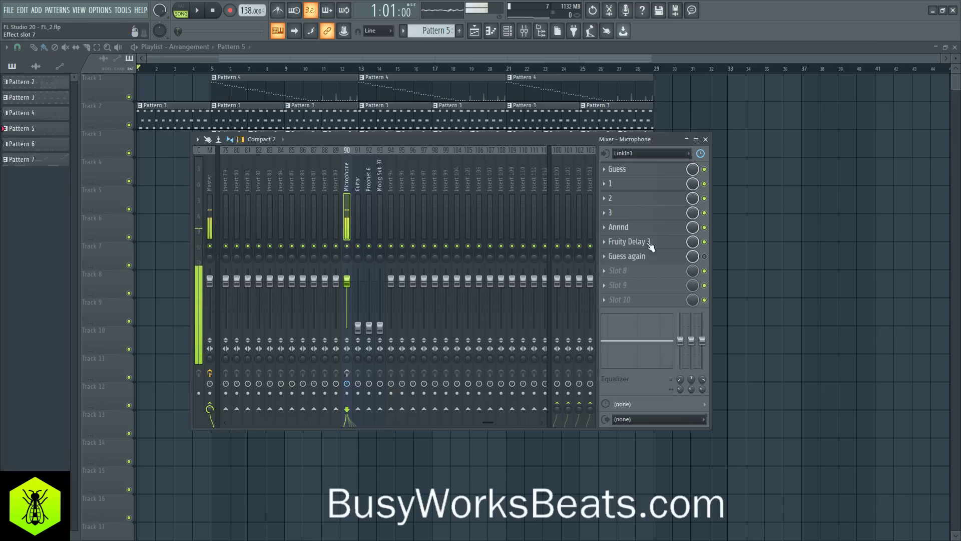
Step: Arm the Microphone mixer track for recording and toggle its effects on and back off
left_click(349, 373)
left_click(346, 394)
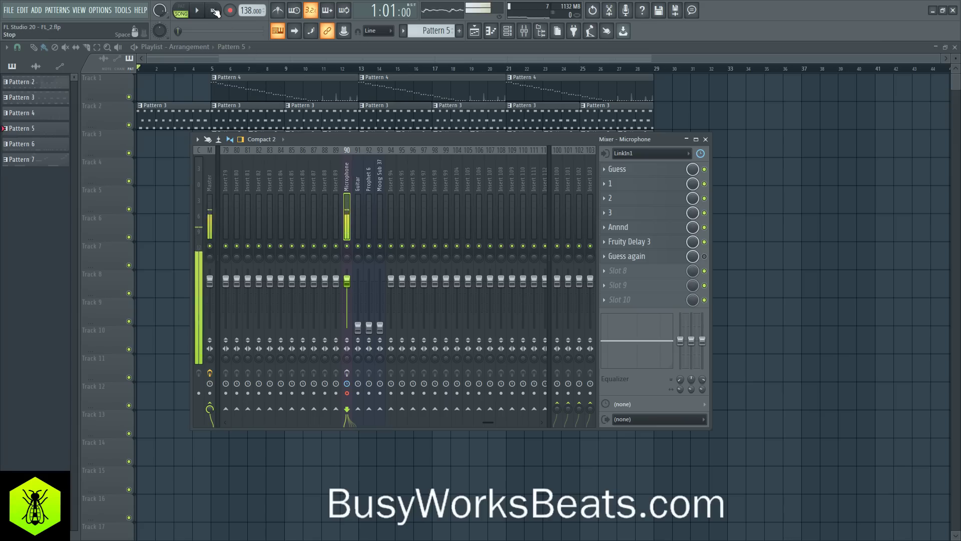
left_click(347, 374)
left_click(349, 375)
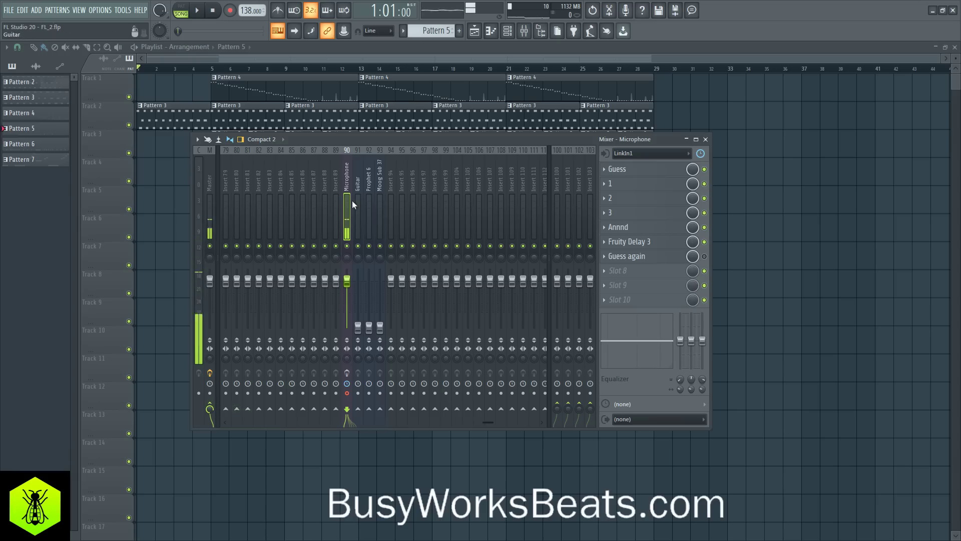
Step: Switch the Microphone track's send to Master off and back on twice to compare direct monitoring
left_click(210, 407)
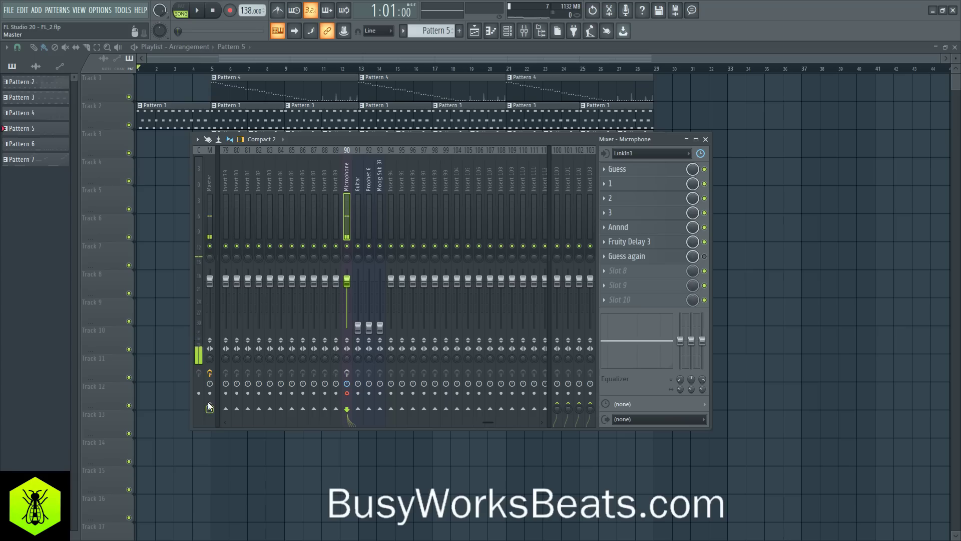
left_click(211, 407)
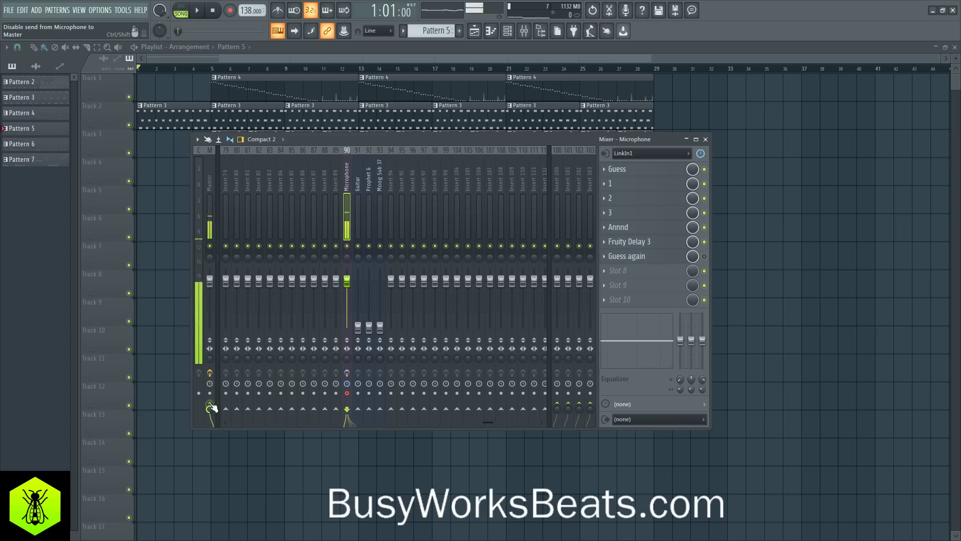
left_click(210, 407)
left_click(210, 406)
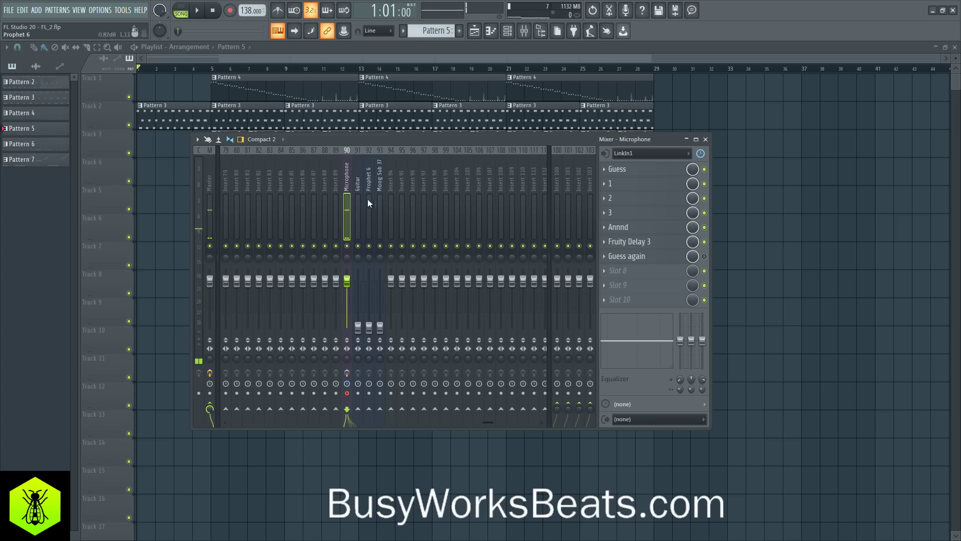
Step: Review the input latency options of the Microphone track without changing them
left_click(706, 152)
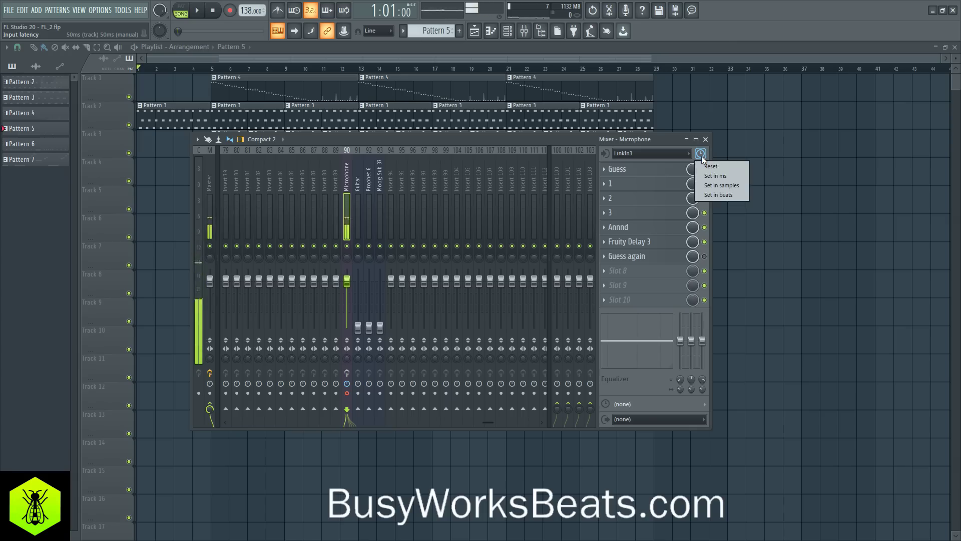
left_click(648, 134)
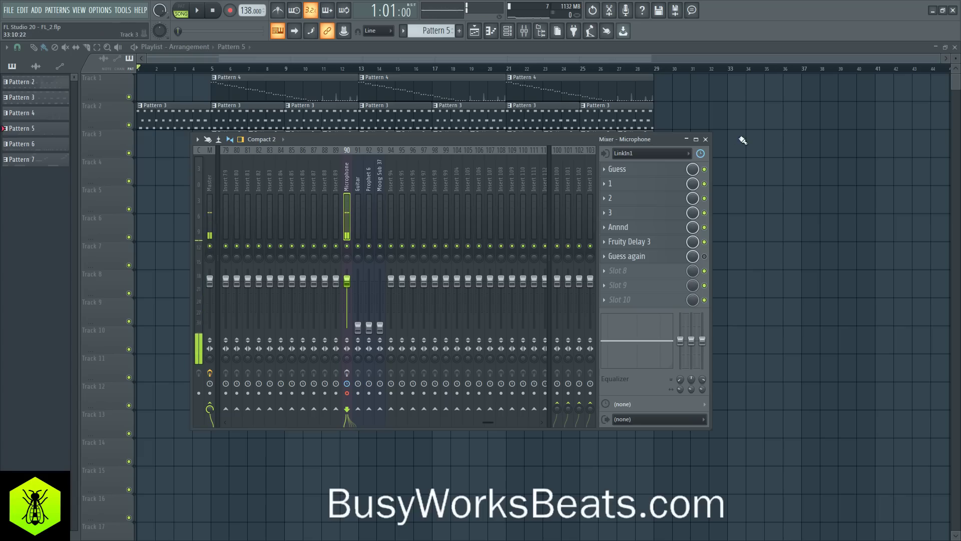
left_click(700, 156)
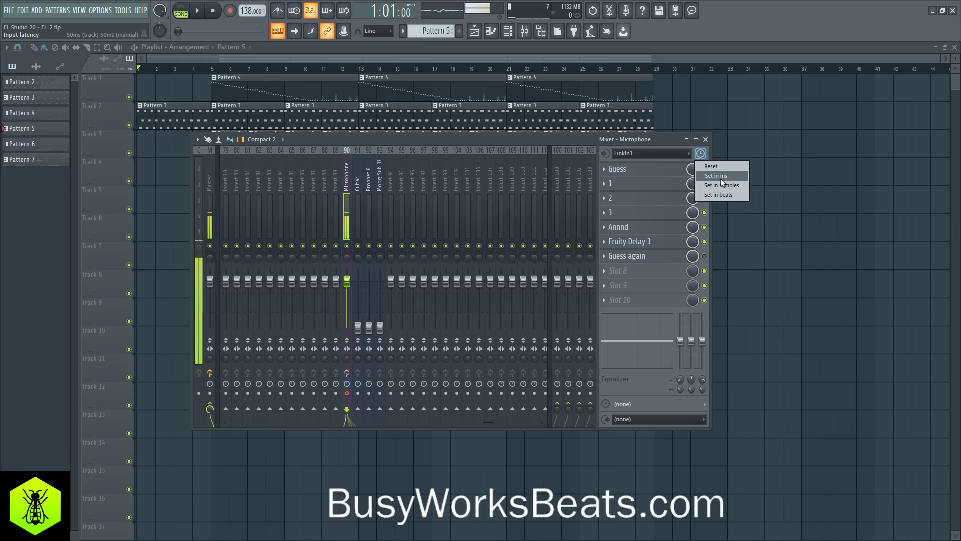
left_click(571, 139)
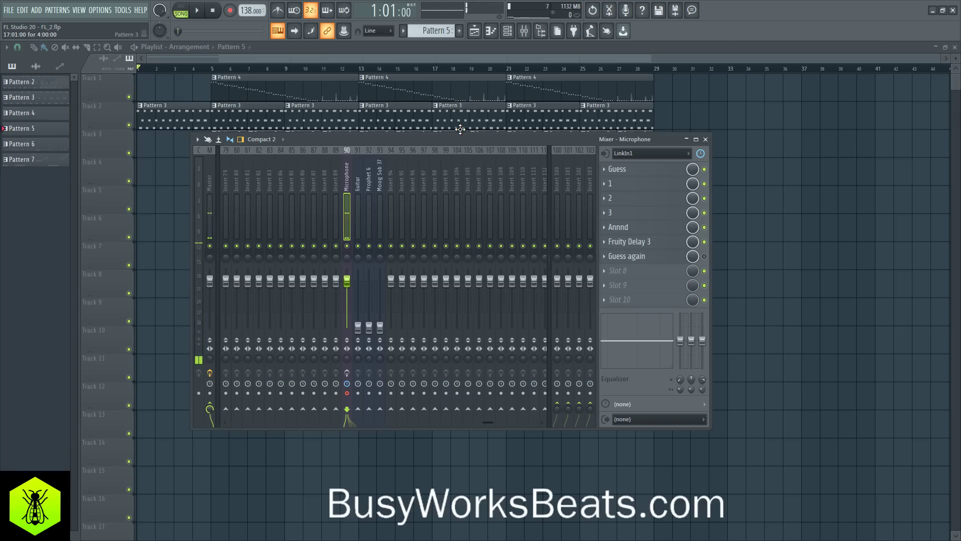
Step: Review the recording destination choices with the Microphone's effects enabled, dismiss them, and turn the effects back off
left_click(347, 374)
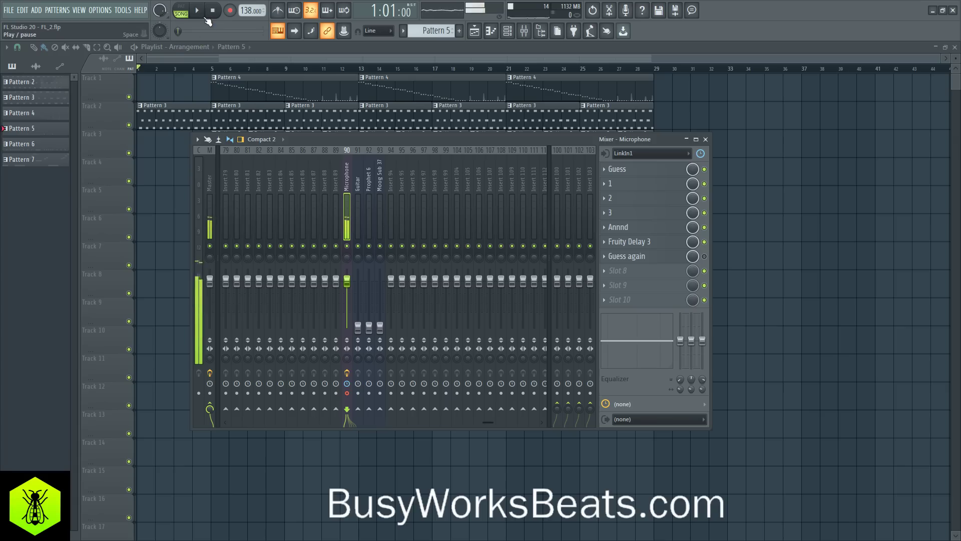
left_click(232, 15)
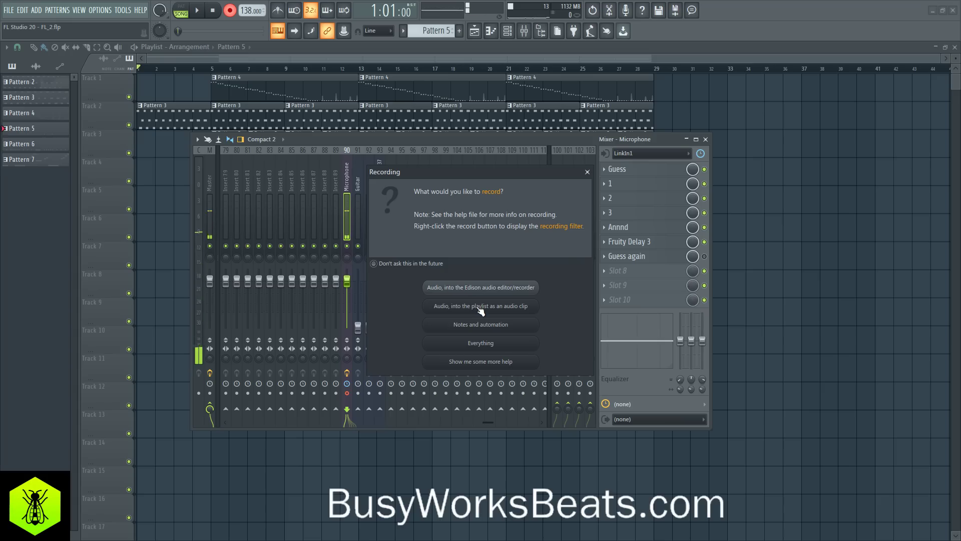
left_click(587, 171)
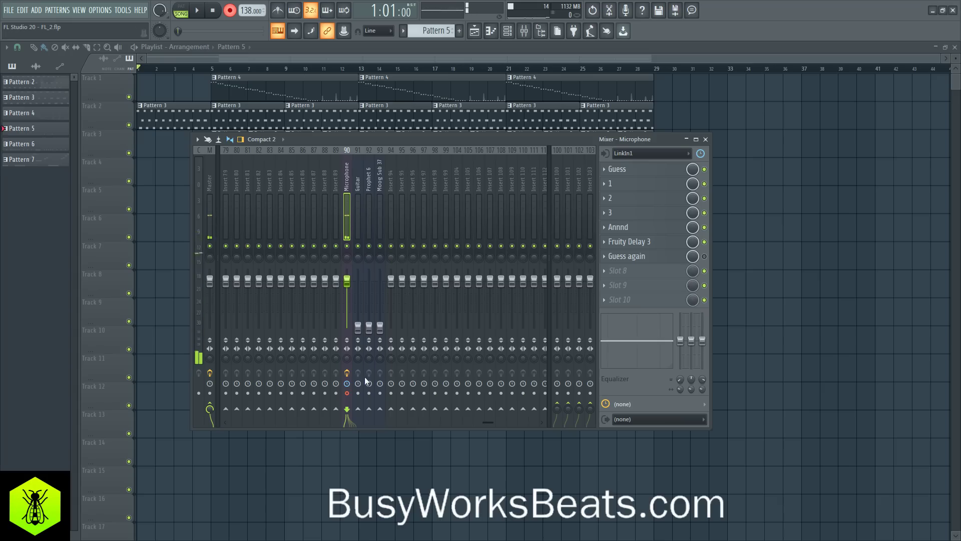
left_click(349, 373)
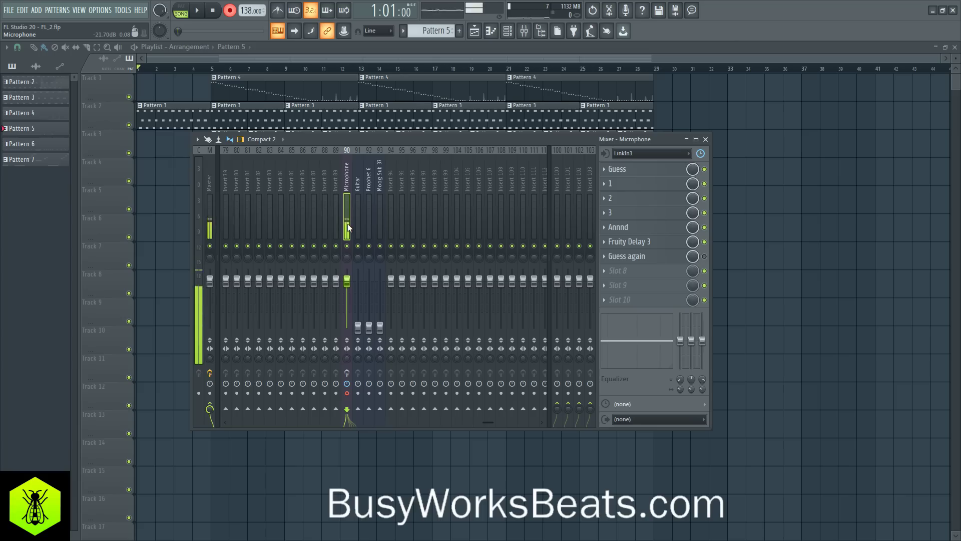
Step: Turn on loop recording, check the song's end at bar 29, and return playback to the start with the mixer shown
left_click(351, 12)
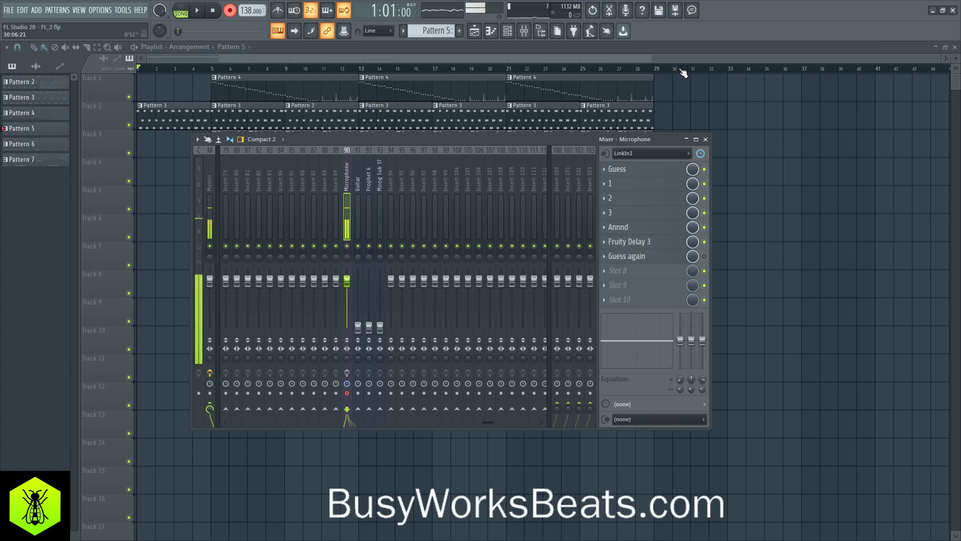
left_click(656, 70)
mouse_move(657, 71)
left_mouse_down()
mouse_move(493, 70)
mouse_move(656, 70)
left_mouse_up()
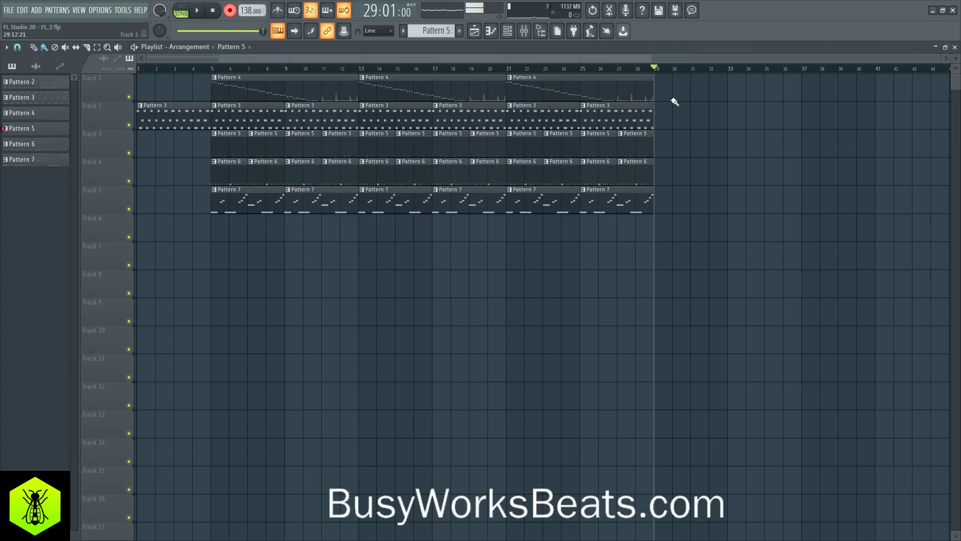
left_click(524, 31)
left_click(214, 12)
Step: Enable the Microphone track's effects and record looped vocal takes into the playlist as audio clips
left_click(229, 10)
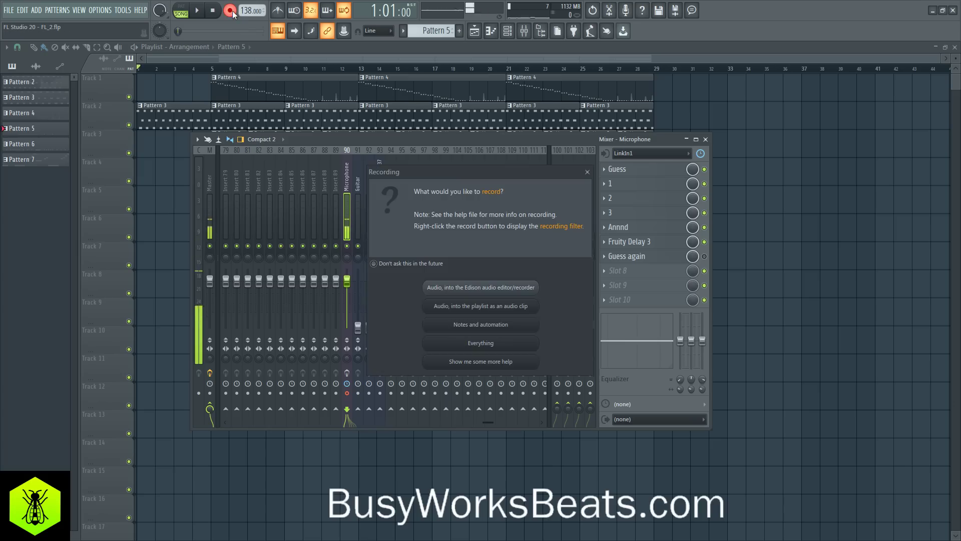
left_click(586, 172)
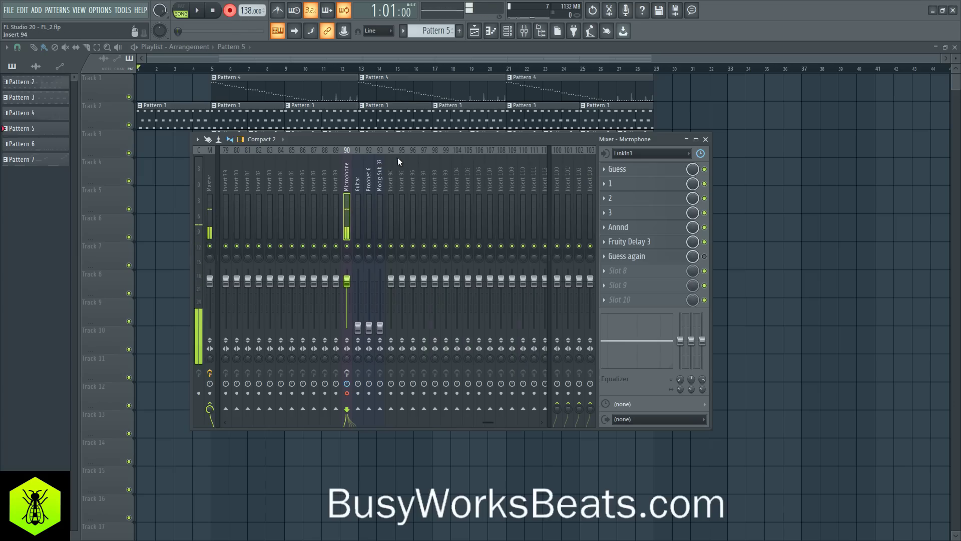
left_click(347, 374)
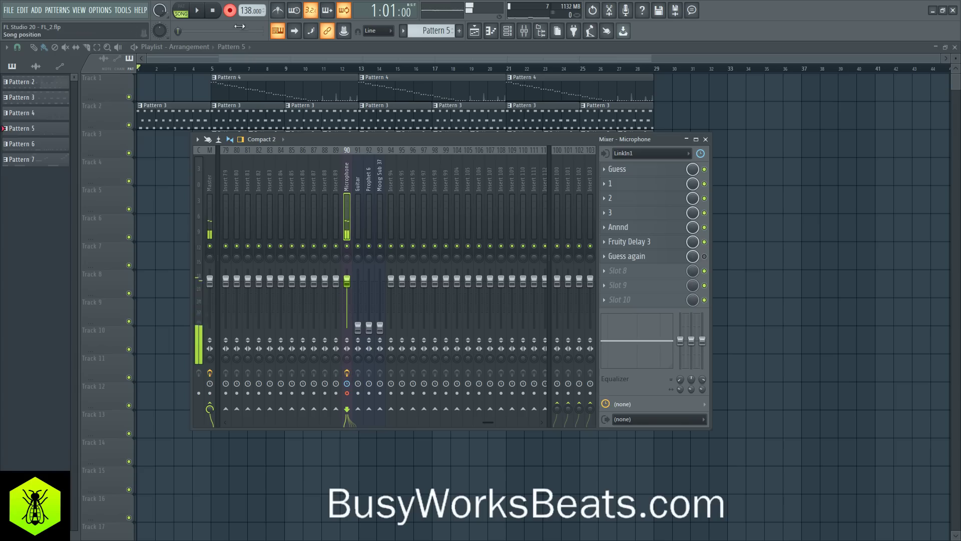
left_click(231, 11)
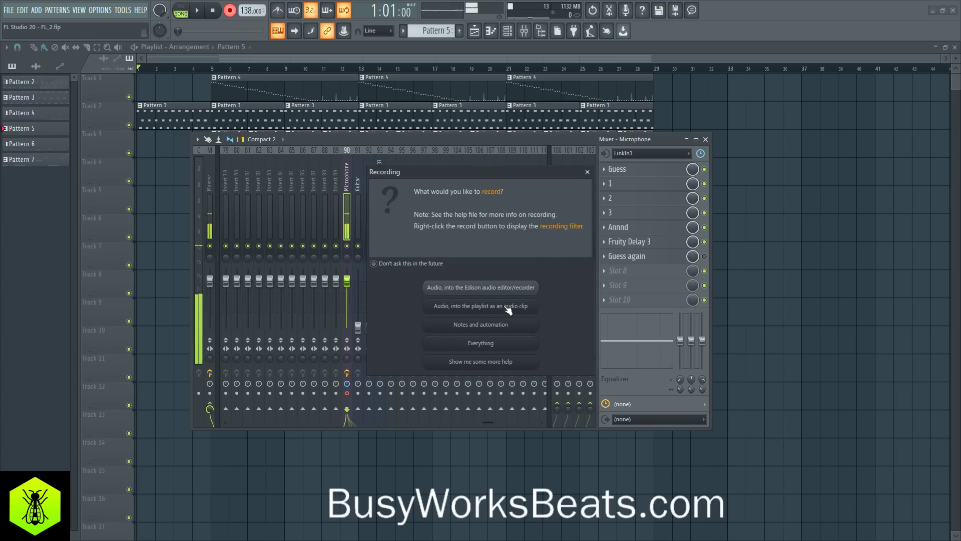
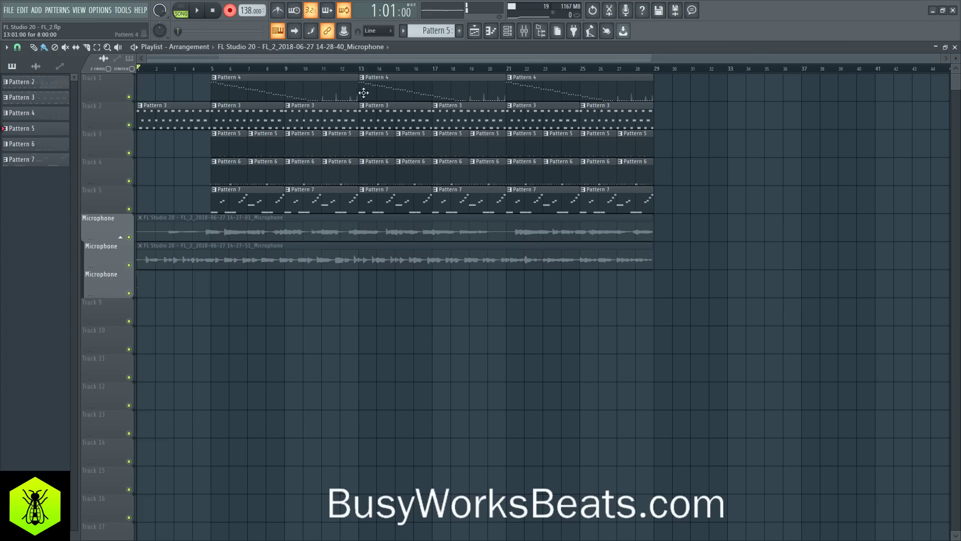
Step: Disarm the Microphone mixer track, turn off its effects, and return to the playlist
left_click(522, 31)
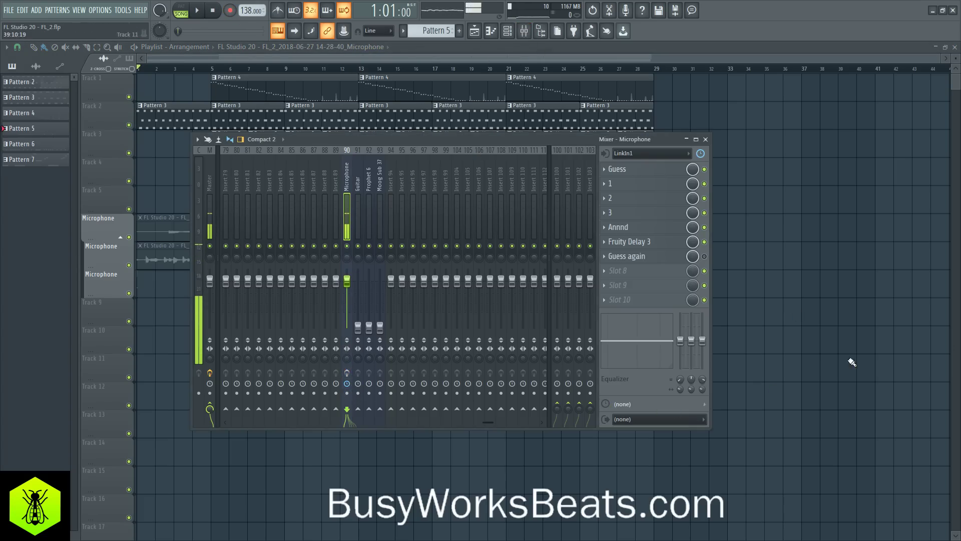
key("F9")
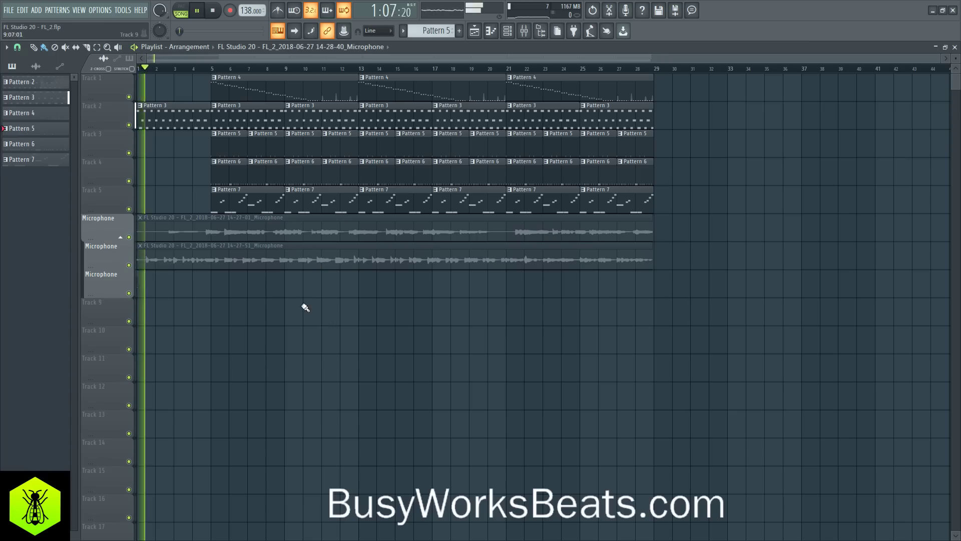
Step: Toggle the mute state of the second Microphone take and play the song from the start to hear it
key("space")
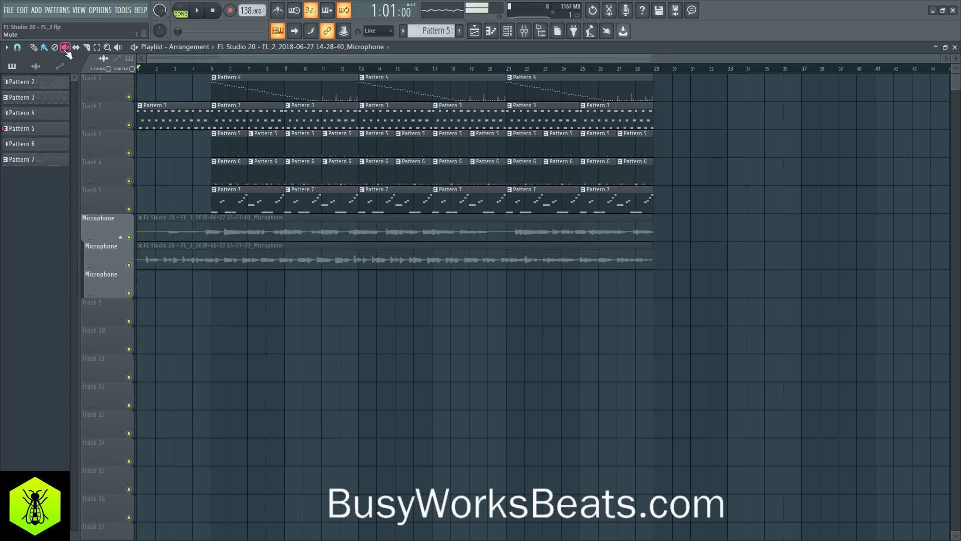
left_click(159, 265)
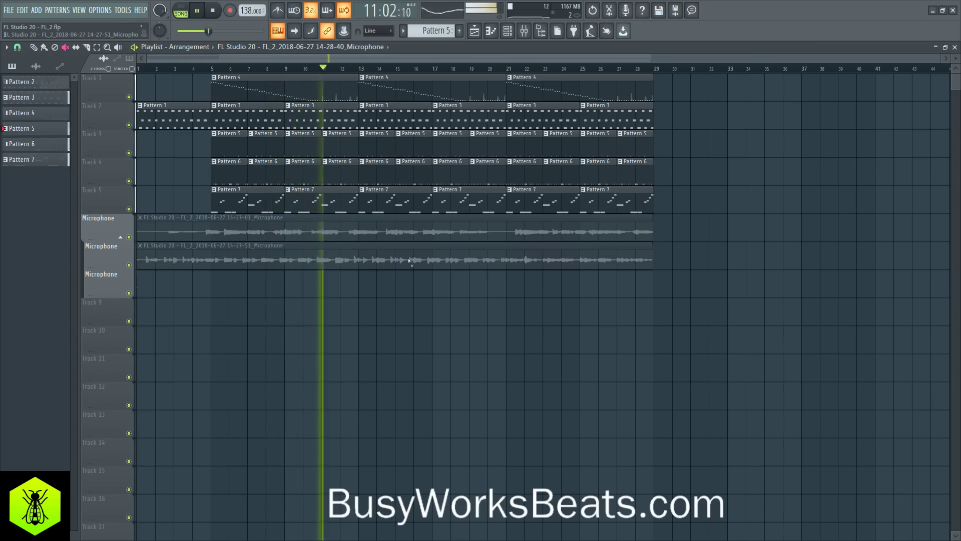
key("space")
Step: Examine the short third Microphone take at the song's start and the full-length takes above it
scroll(147, 69, "up", 5)
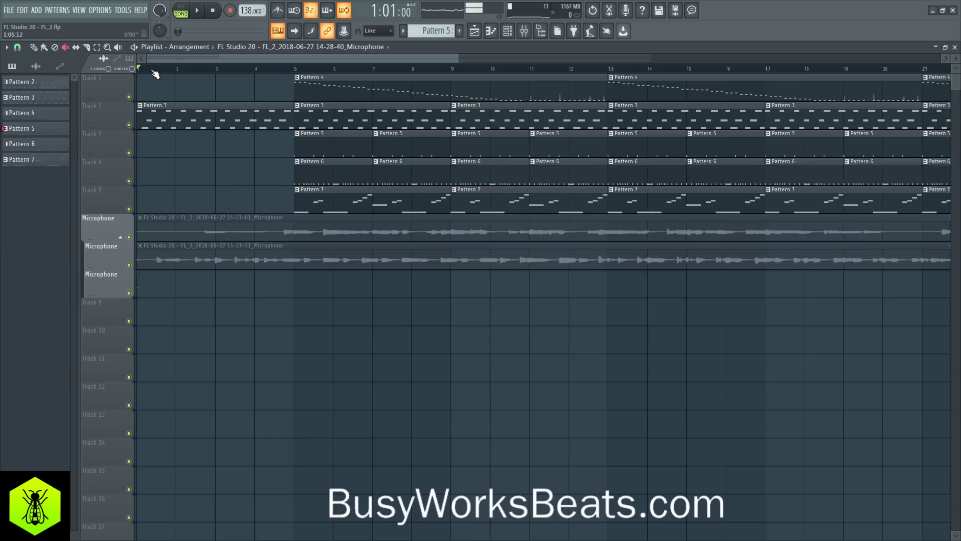
scroll(150, 70, "up", 4)
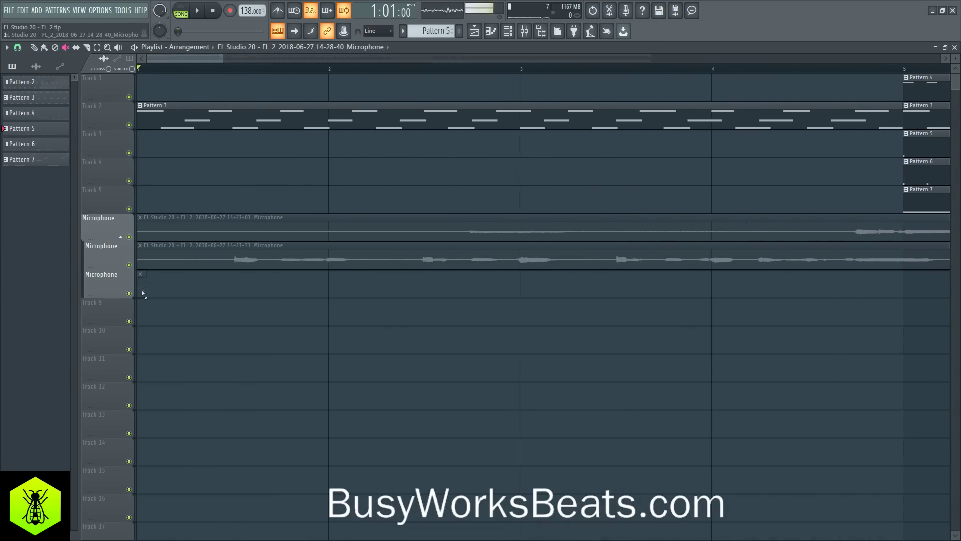
scroll(489, 68, "down", 9)
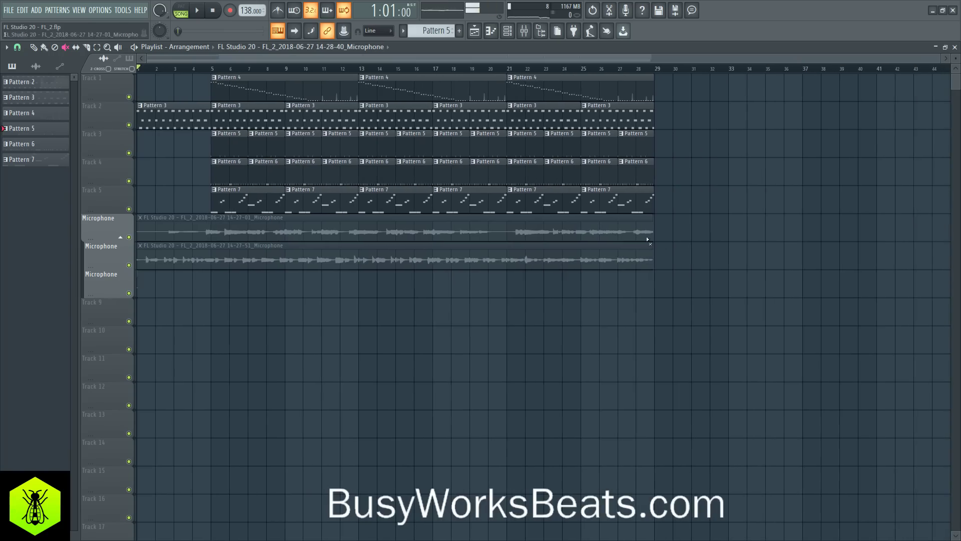
scroll(175, 65, "up", 5)
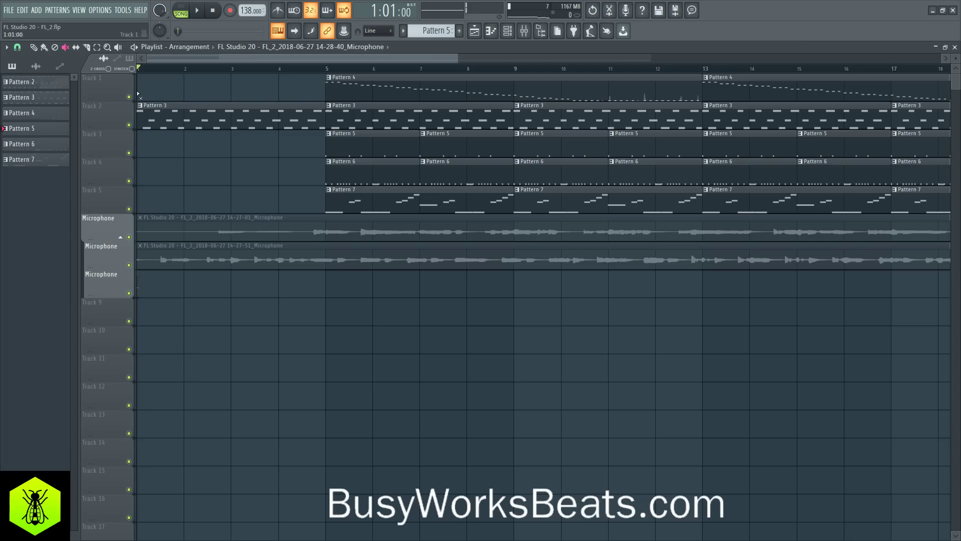
scroll(207, 78, "down", 5)
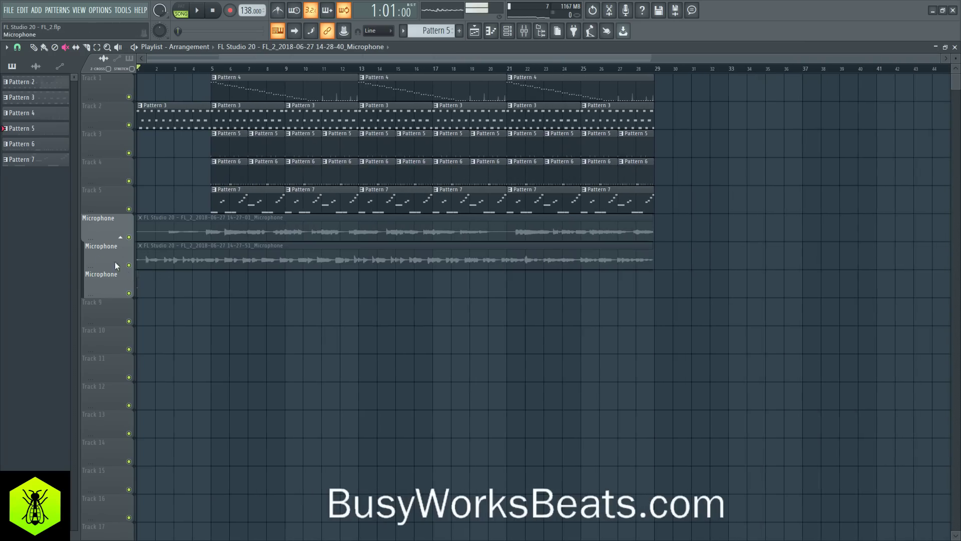
Step: Try reducing the height of the second Microphone track in the playlist, and undo the resize
left_click_drag(83, 256, 86, 245)
key("ctrl+z")
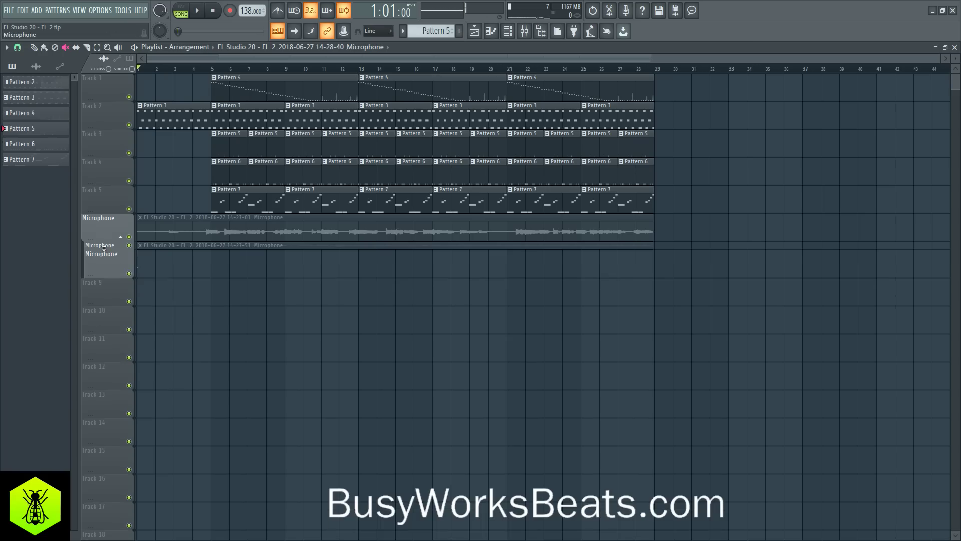
key("ctrl+z")
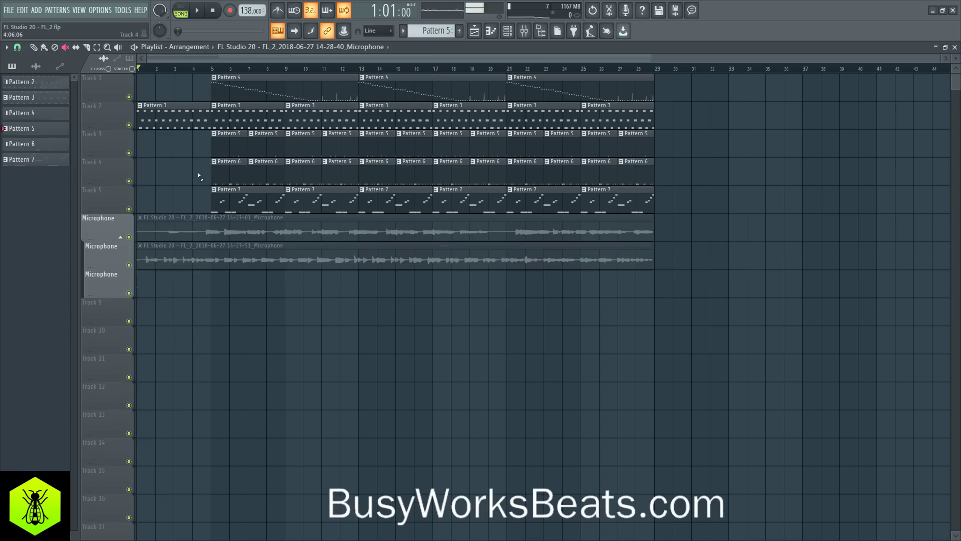